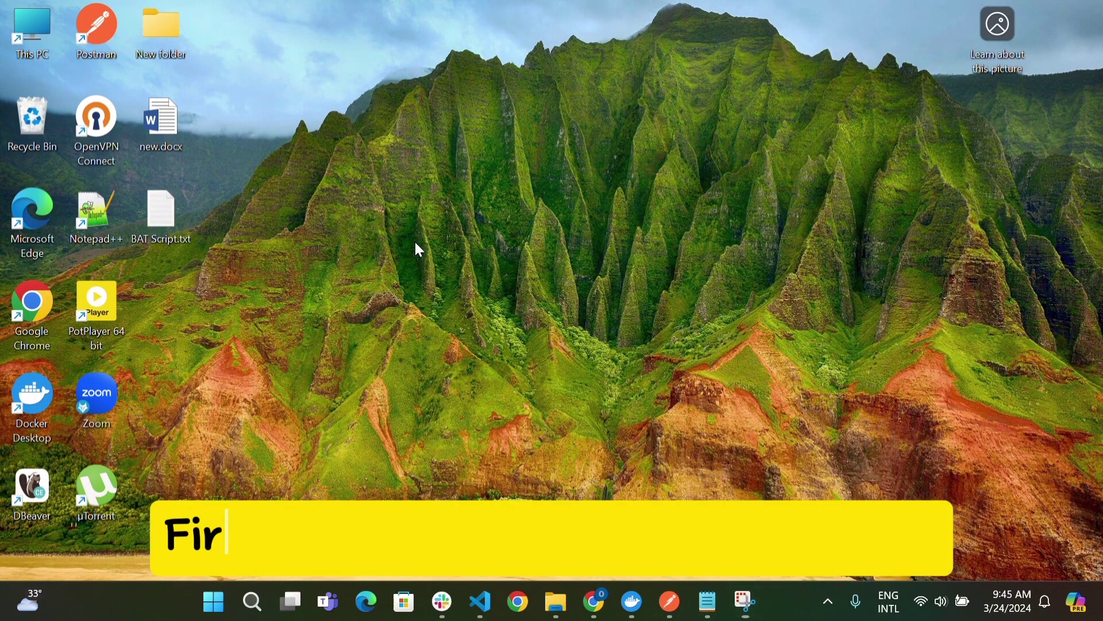
# Step: Create a desktop text document with its default name and open it in Notepad
pyautogui.rightClick(414, 240)
pyautogui.moveTo(464, 356)
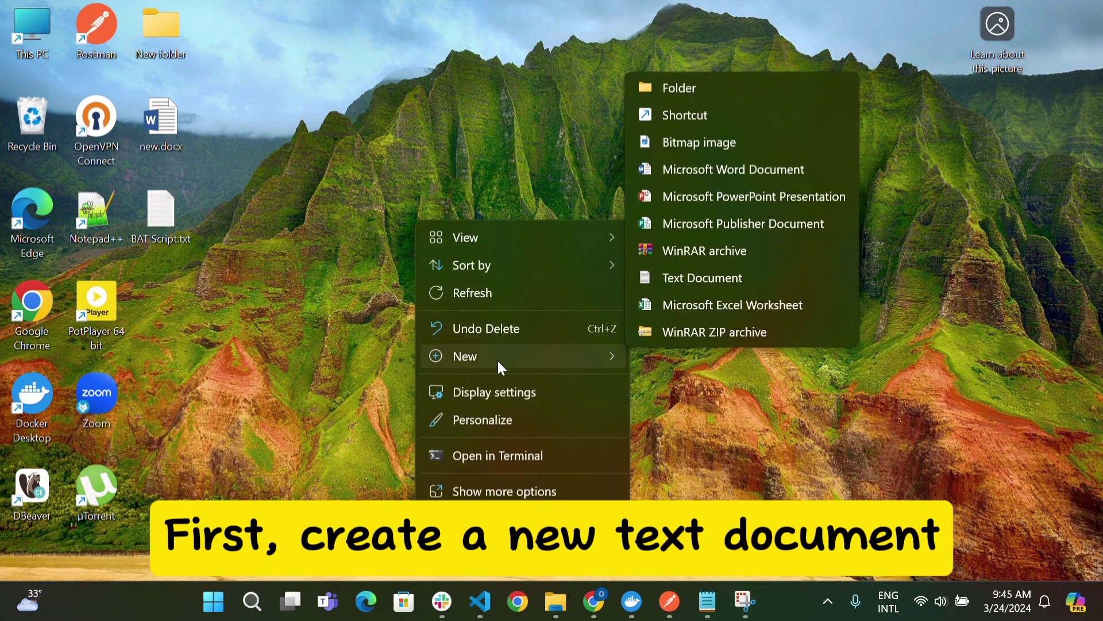
pyautogui.click(708, 273)
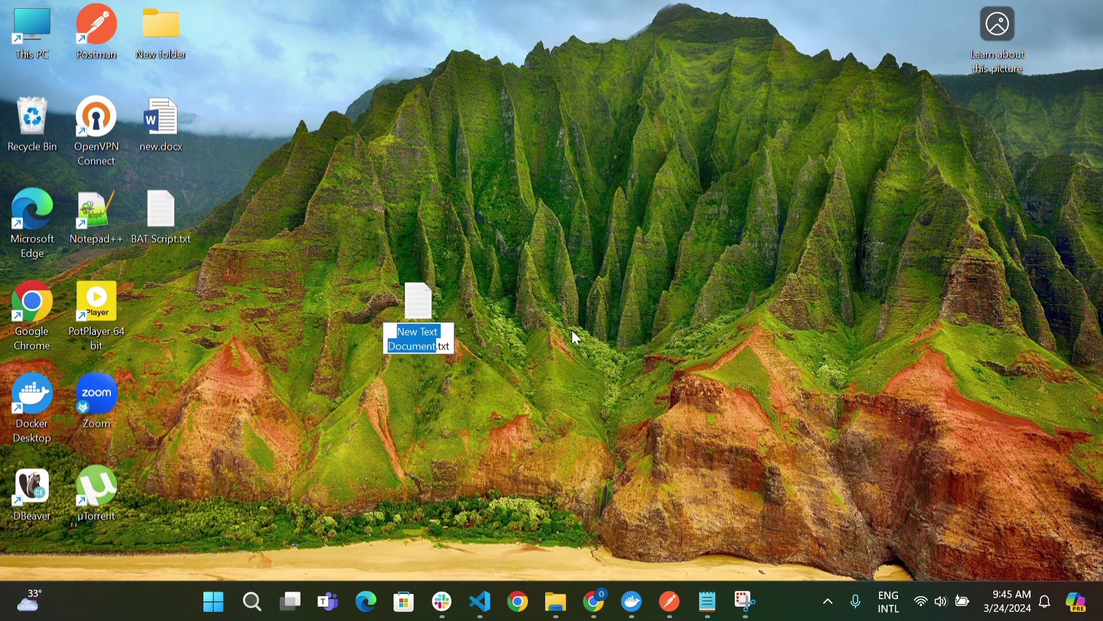
pyautogui.click(554, 339)
pyautogui.doubleClick(410, 330)
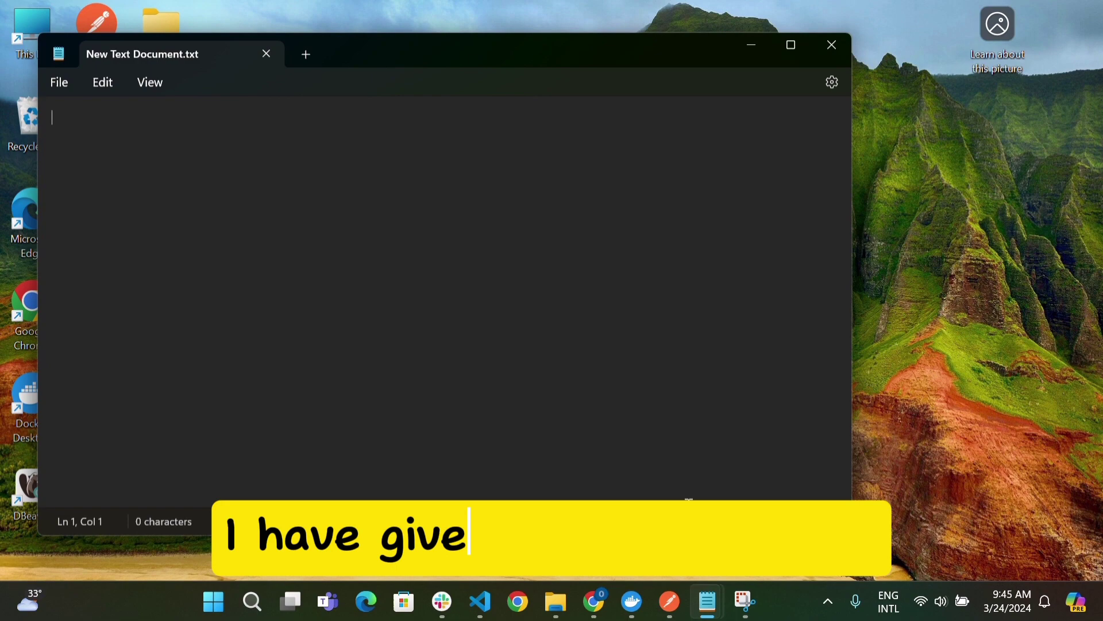
# Step: Copy the full folder-lock script from BAT Script.txt into the new empty document
pyautogui.moveTo(707, 601)
pyautogui.click(625, 470)
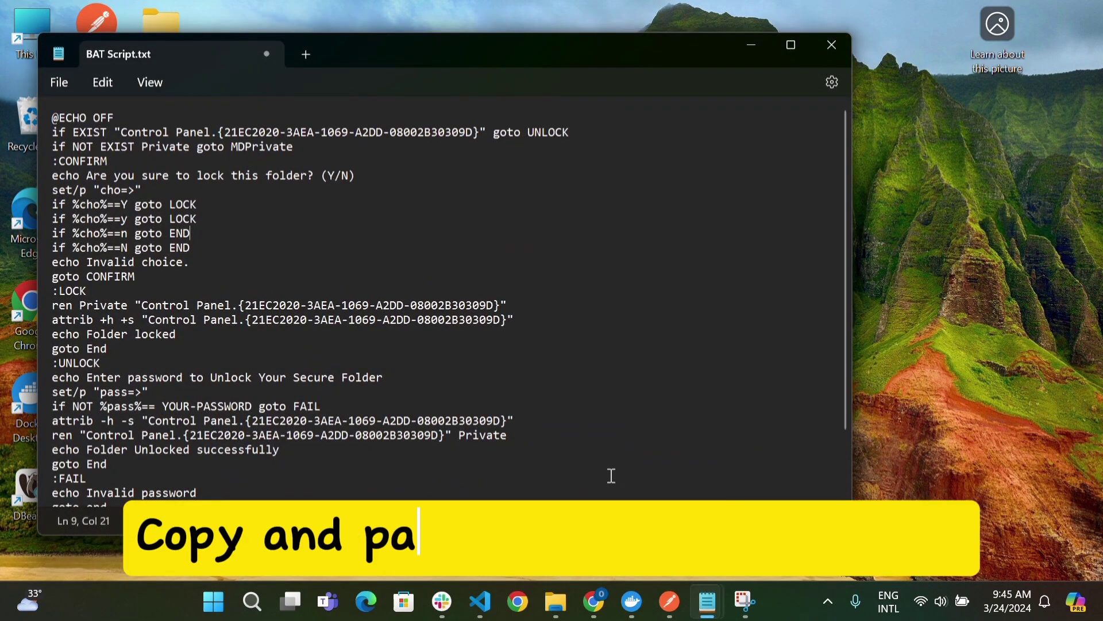
pyautogui.moveTo(357, 72)
pyautogui.mouseDown()
pyautogui.moveTo(409, 79)
pyautogui.moveTo(644, 58)
pyautogui.mouseUp()
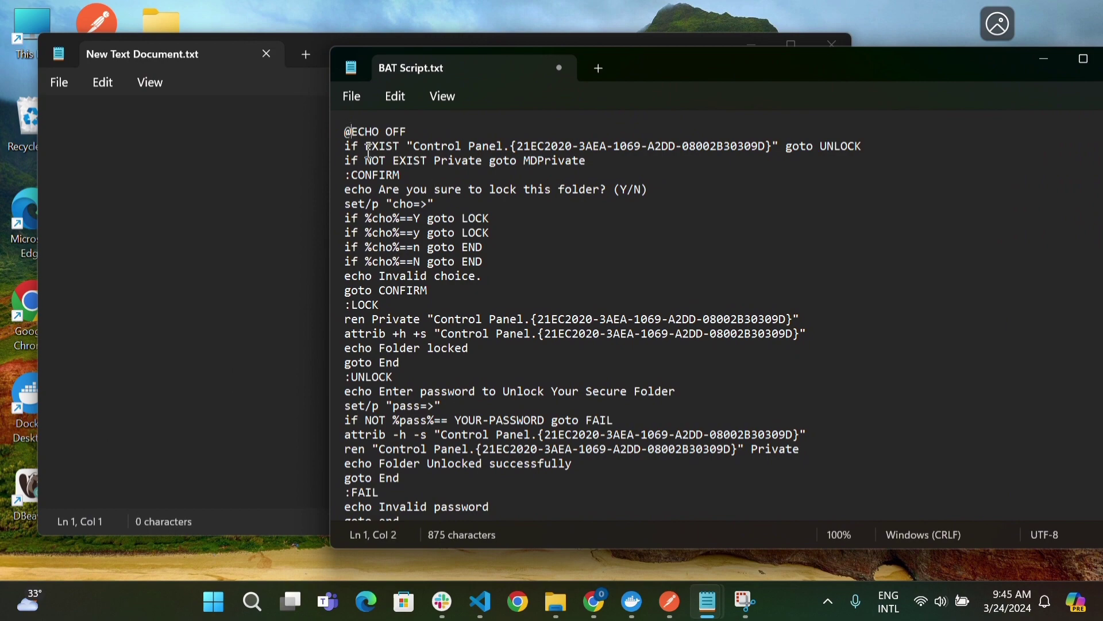
pyautogui.hotkey('ctrl', 'a')
pyautogui.hotkey('ctrl', 'c')
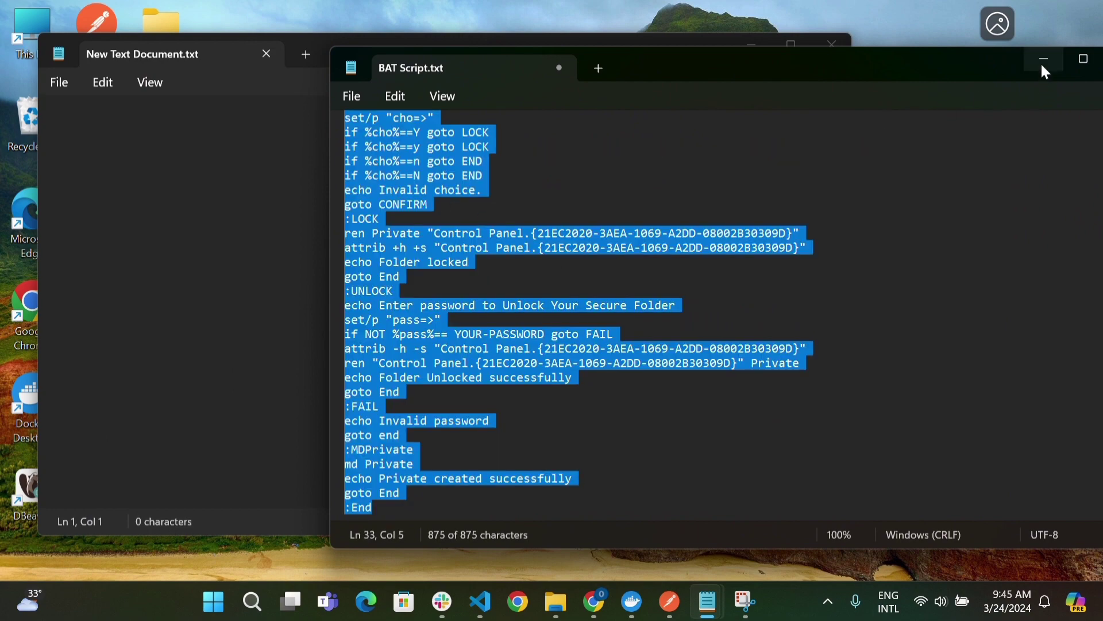
pyautogui.click(1043, 62)
pyautogui.hotkey('ctrl', 'v')
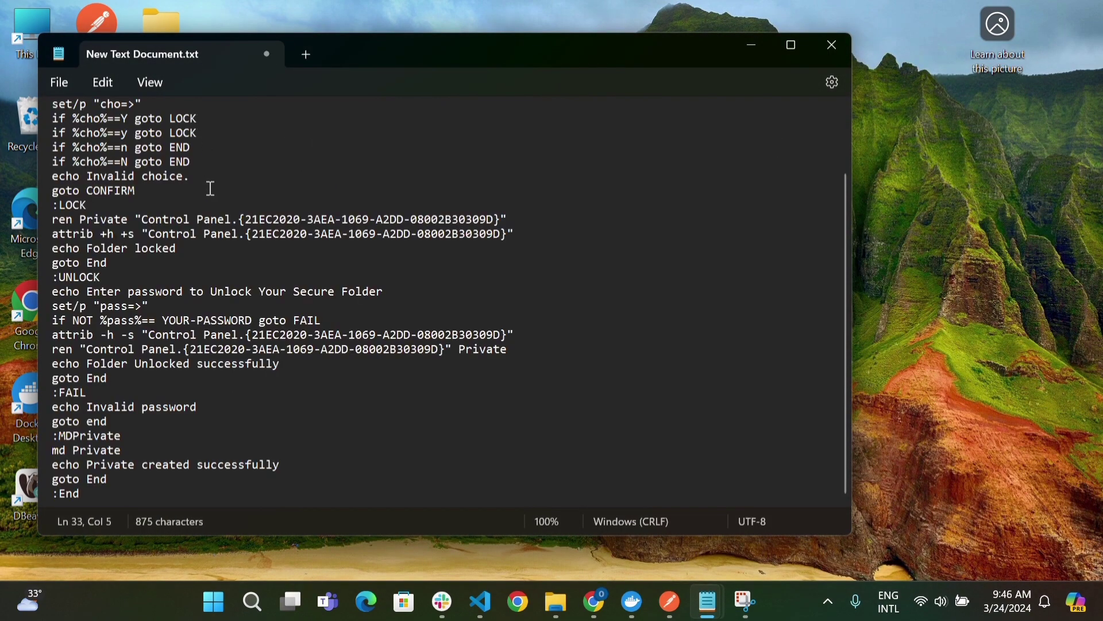
pyautogui.scroll(1, 234, 254)
pyautogui.scroll(1, 234, 254)
pyautogui.moveTo(380, 535); pyautogui.dragTo(386, 561)
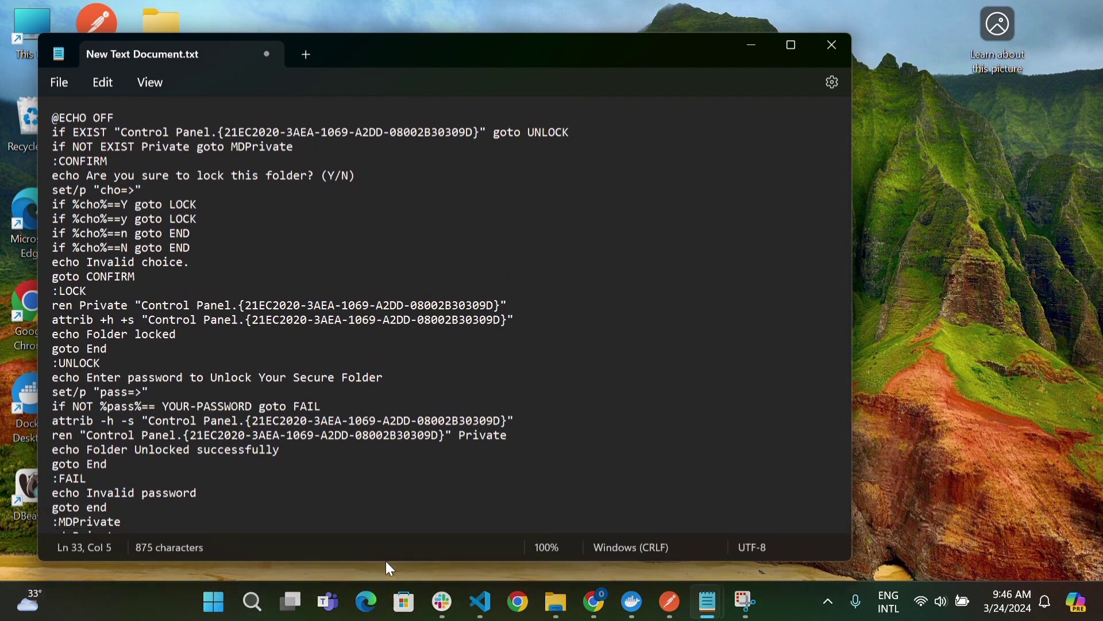
pyautogui.scroll(-2, 282, 352)
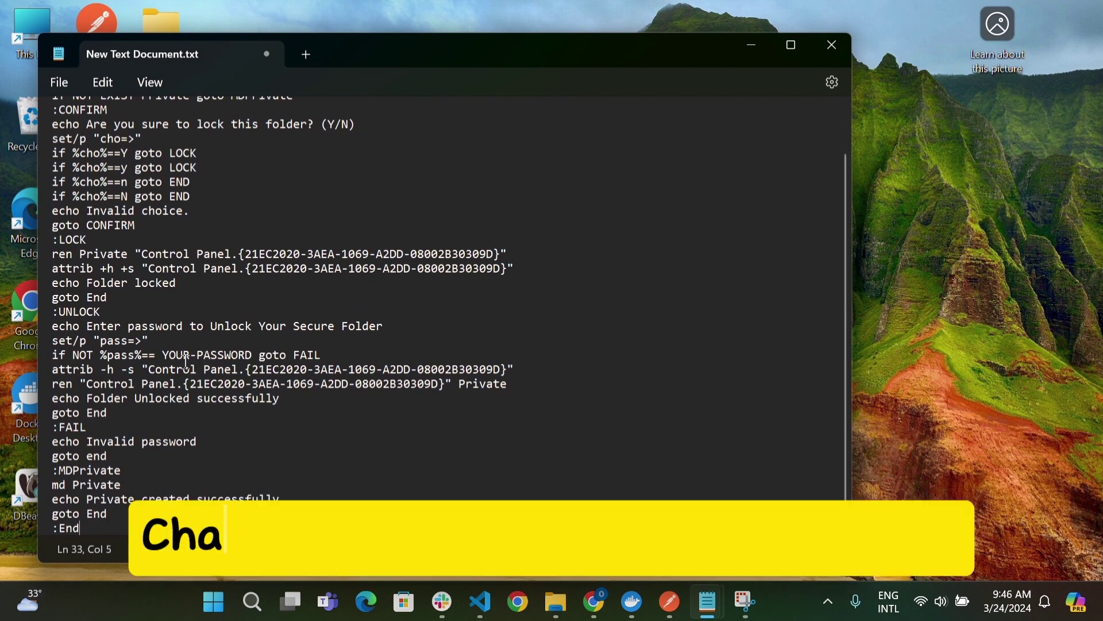
# Step: Select and delete the YOUR-PASSWORD placeholder in the unlock check on line 21
pyautogui.moveTo(162, 354); pyautogui.dragTo(203, 358)
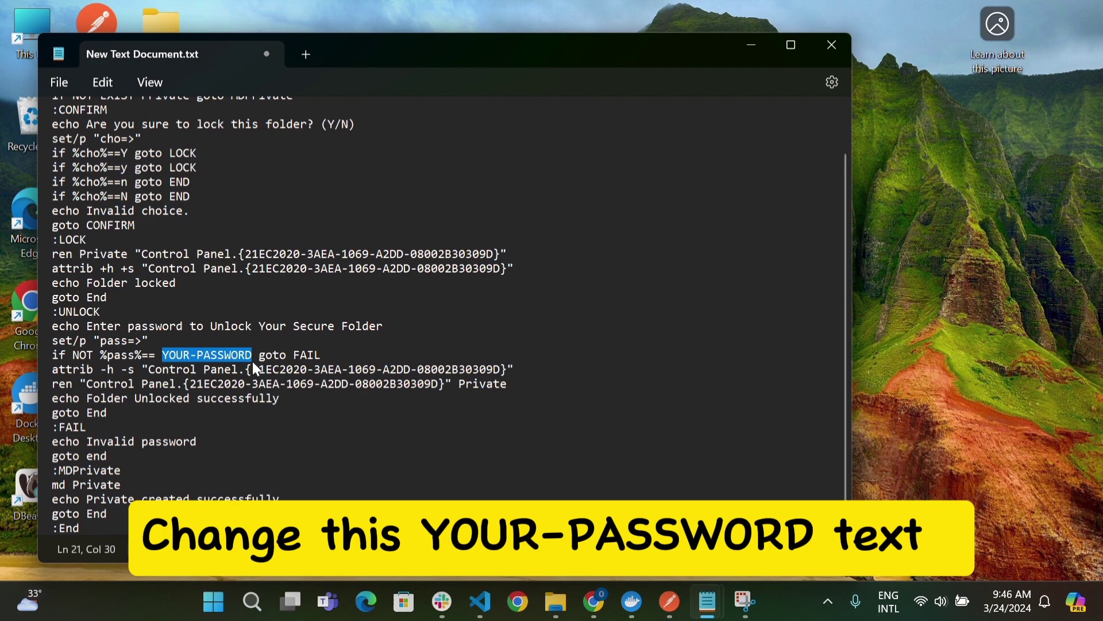
pyautogui.click(225, 357)
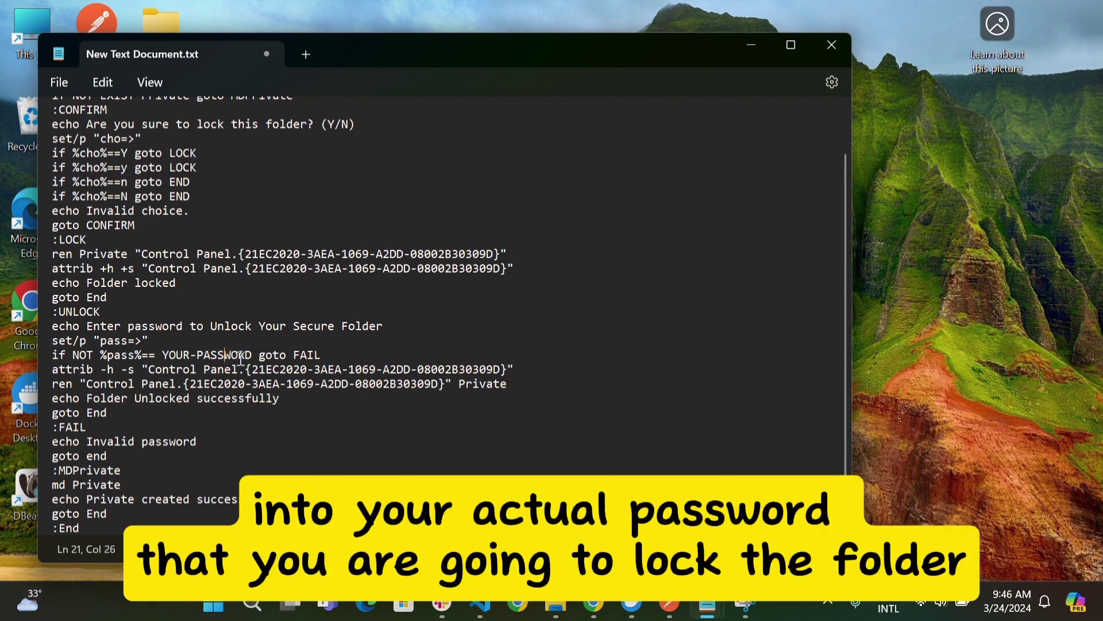
pyautogui.moveTo(185, 348); pyautogui.dragTo(166, 355)
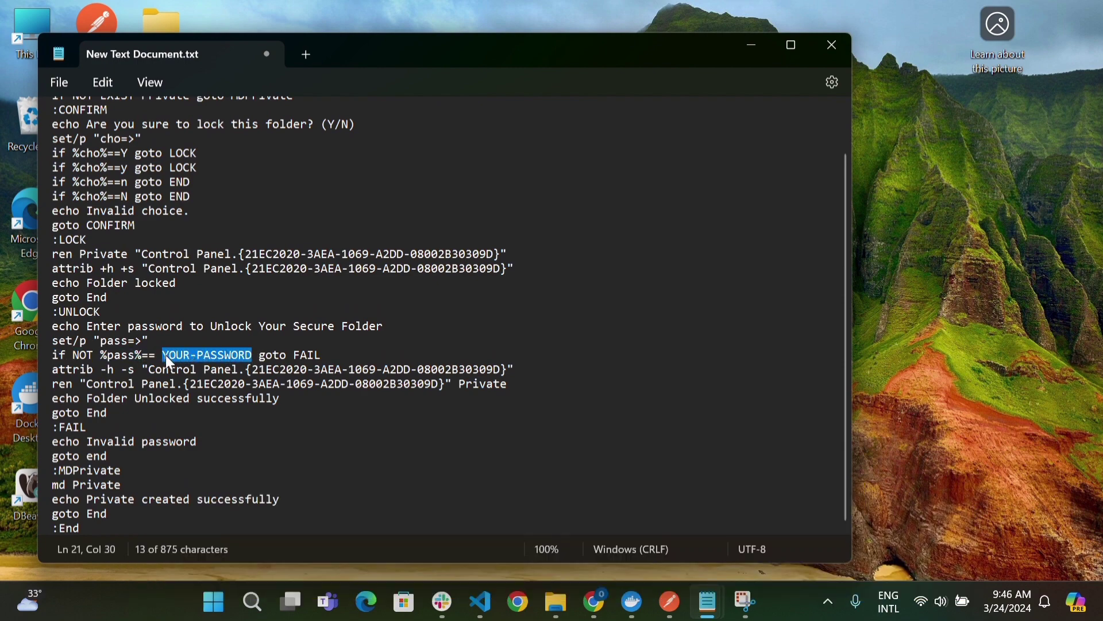
pyautogui.press('BackSpace')
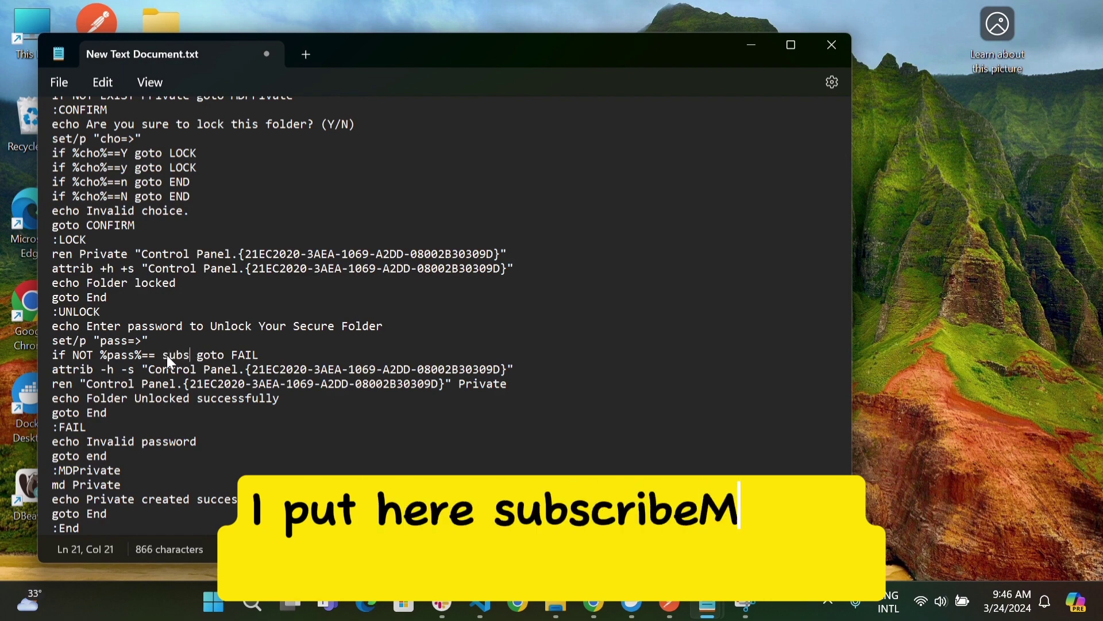
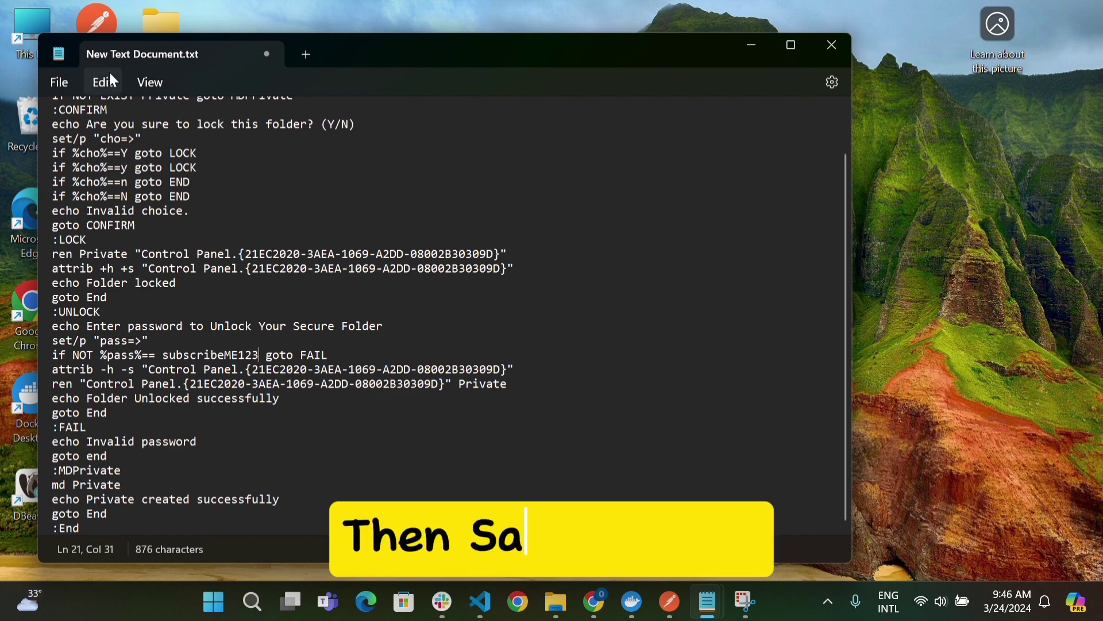
# Step: Save the script to the desktop as Folder Lock.bat with the All files type
pyautogui.click(68, 84)
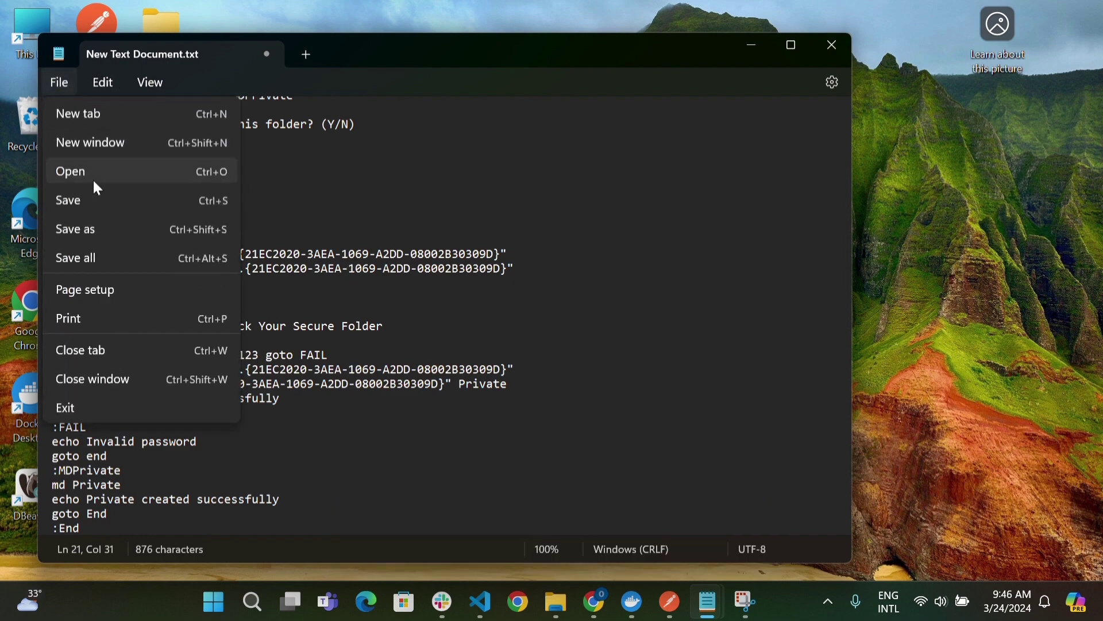
pyautogui.click(103, 231)
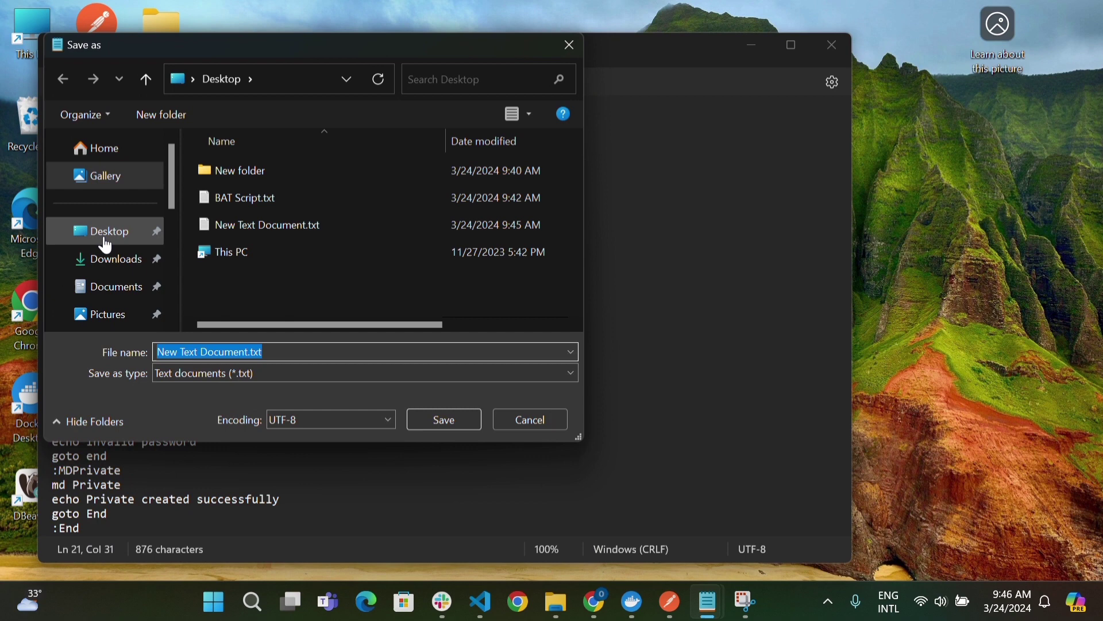
pyautogui.click(248, 376)
pyautogui.click(188, 400)
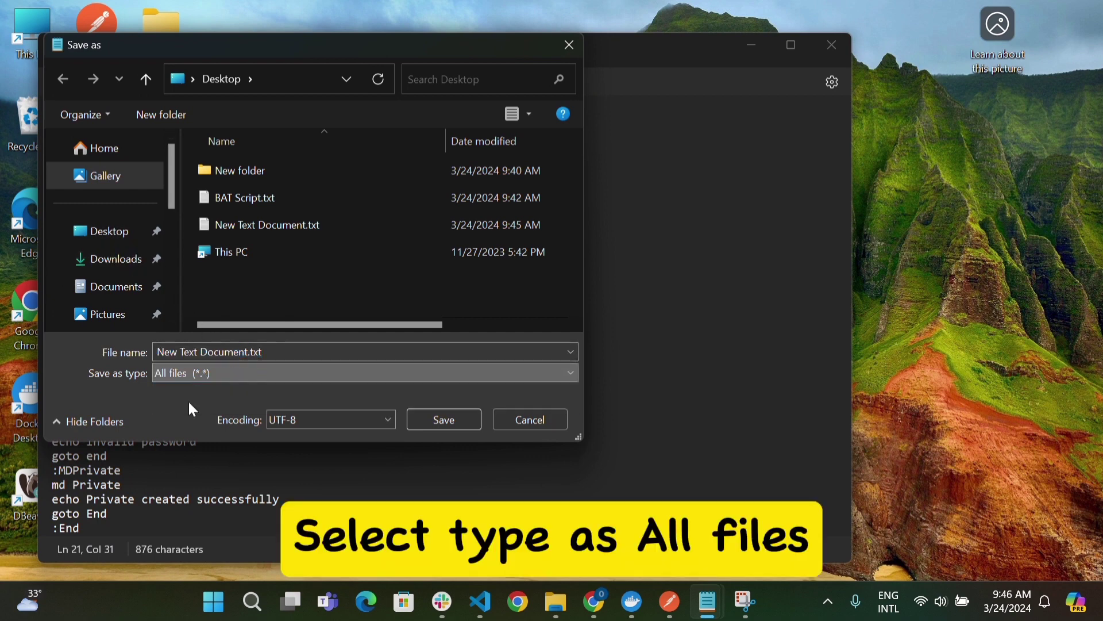
pyautogui.tripleClick(264, 351)
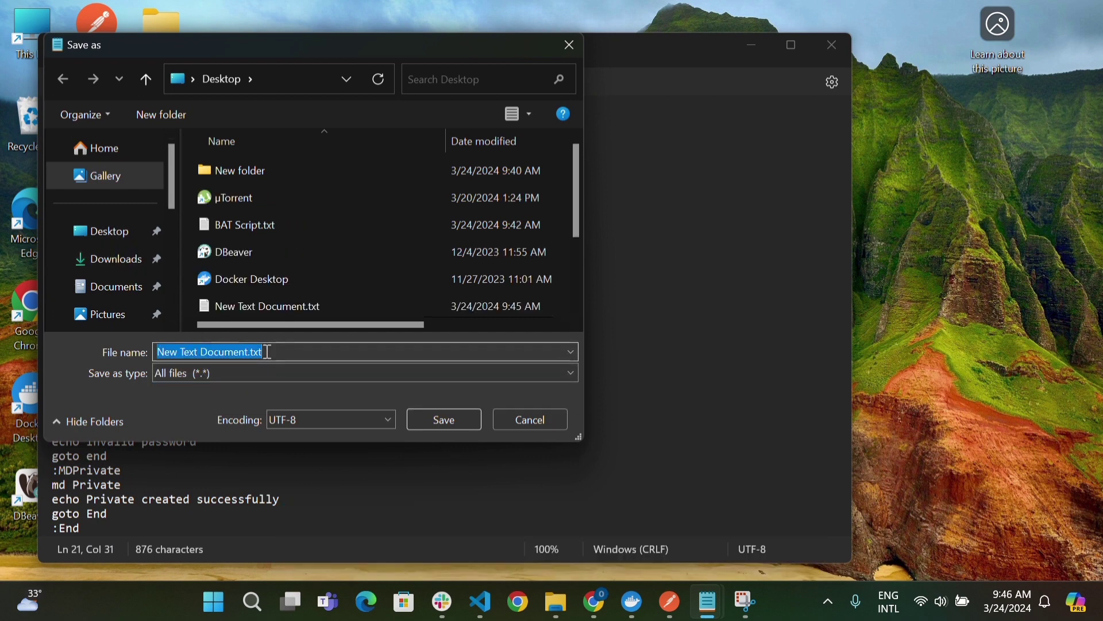
pyautogui.write('F')
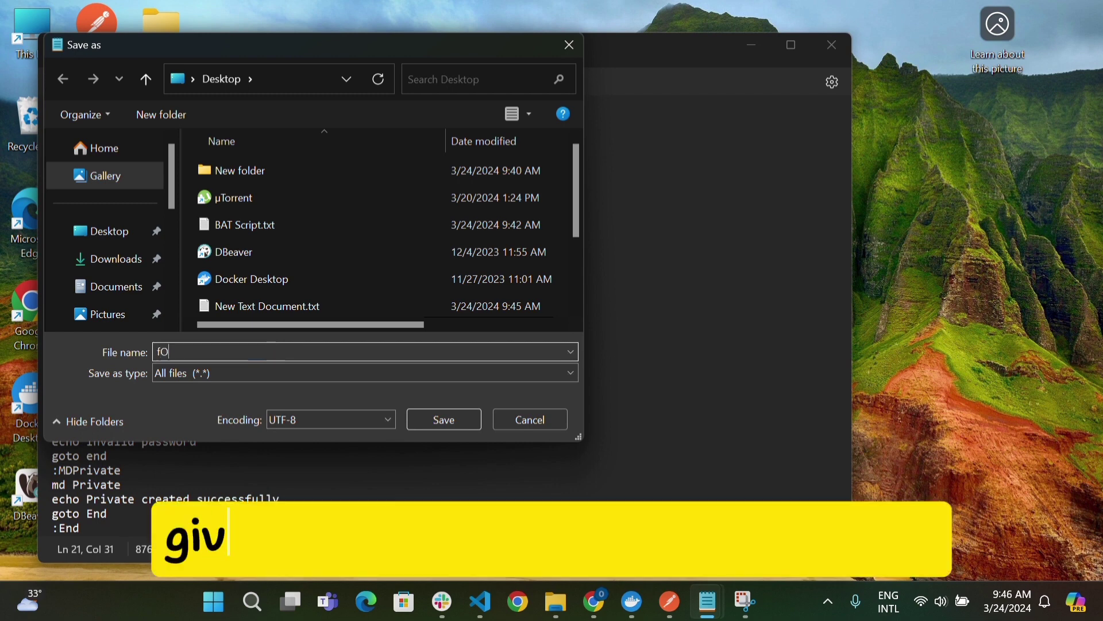
pyautogui.write('ol')
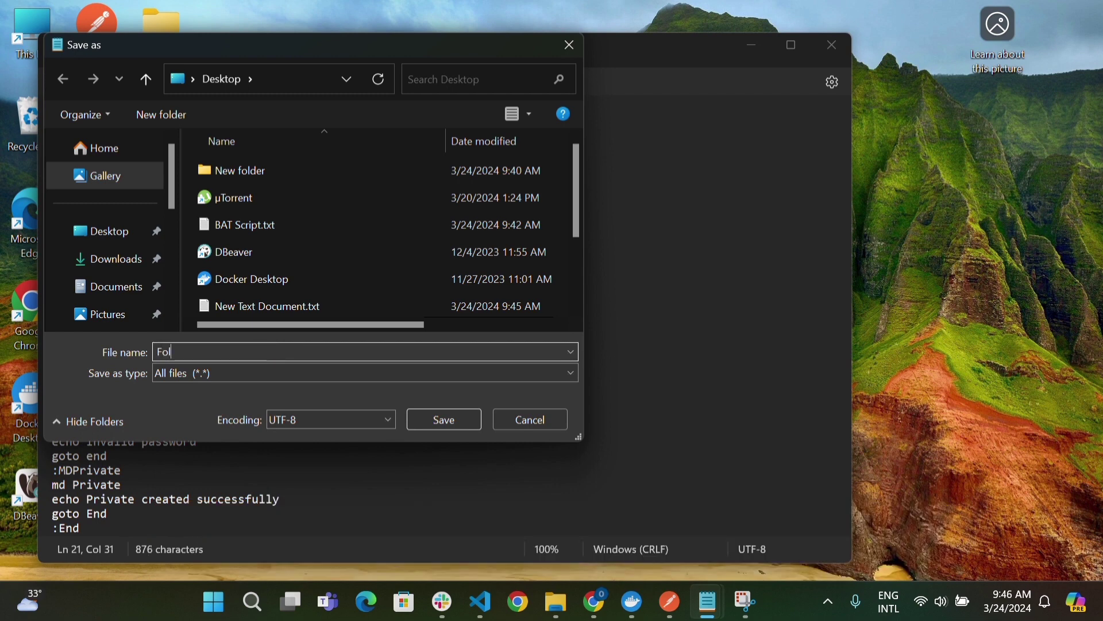
pyautogui.write('der Lock.ba')
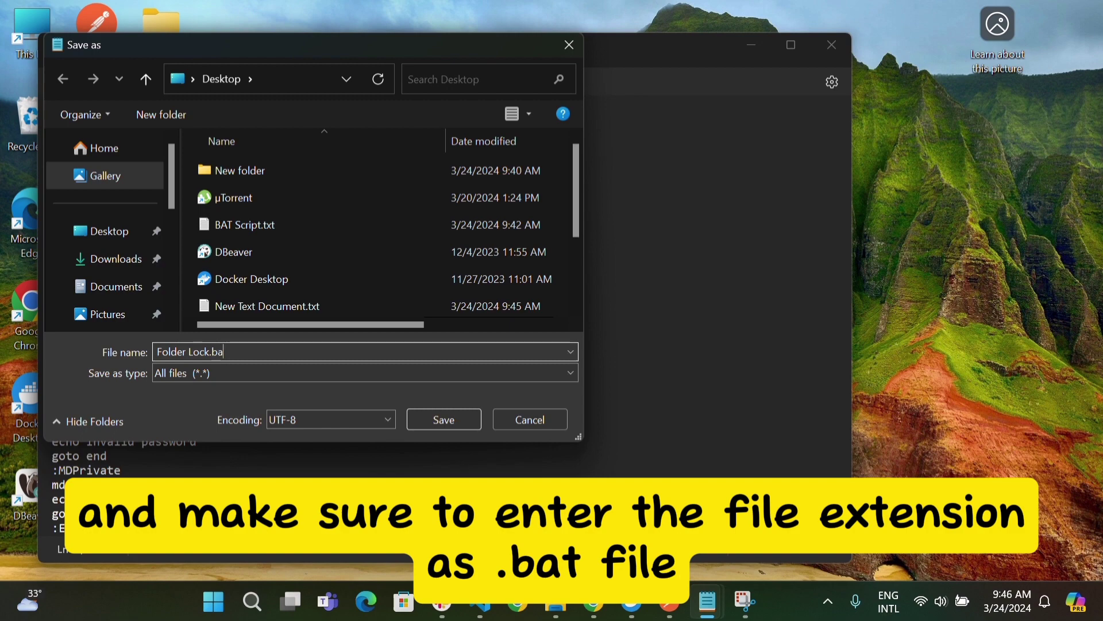
pyautogui.write('t')
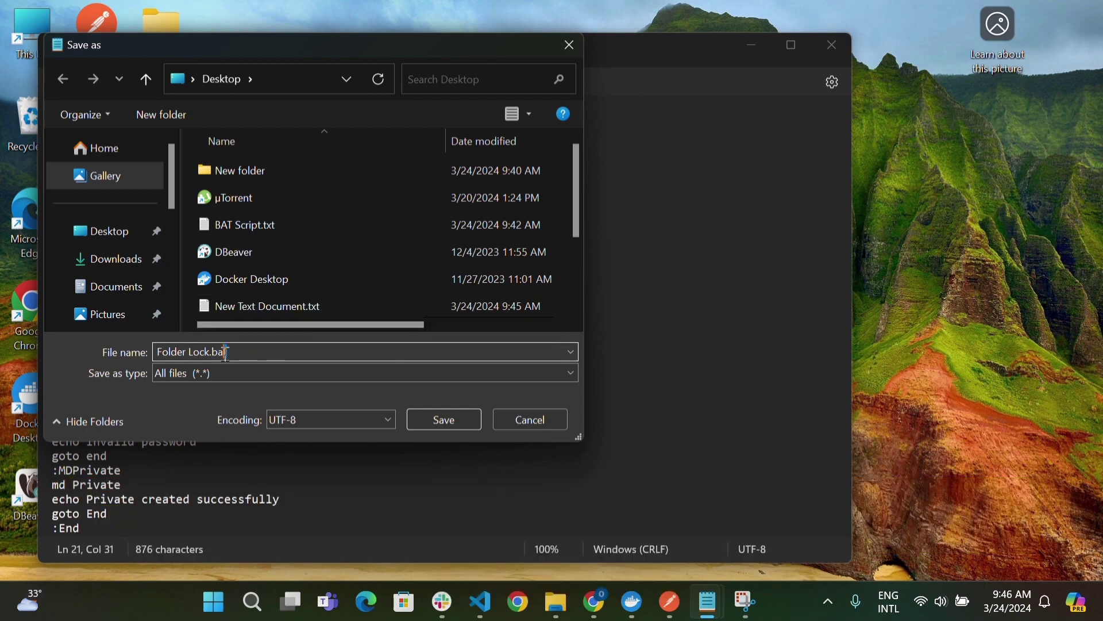
pyautogui.click(259, 356)
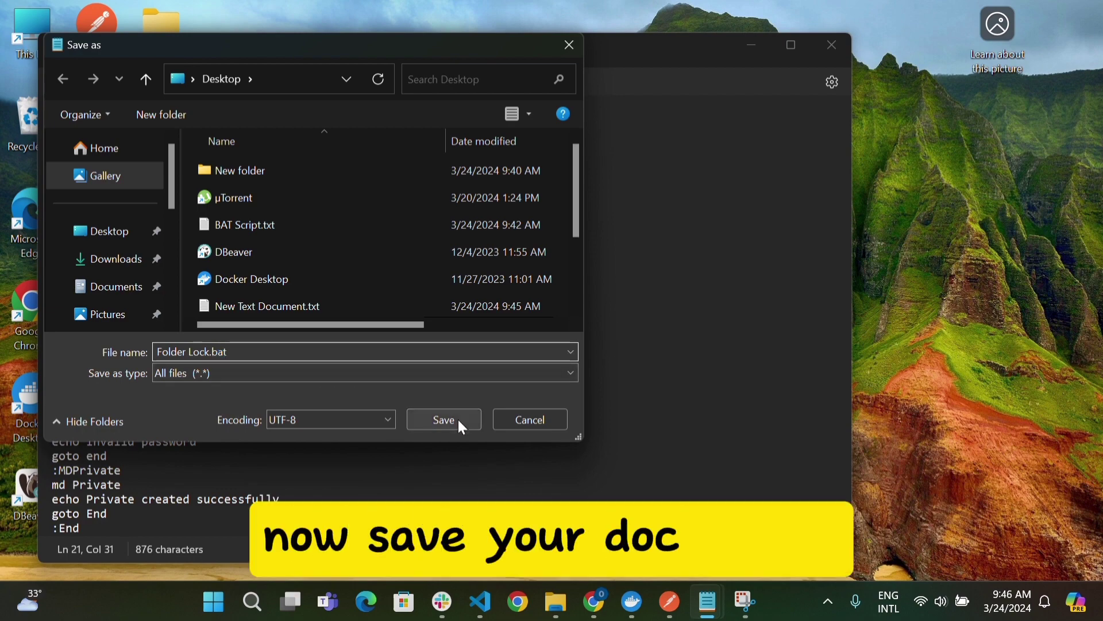
pyautogui.click(443, 420)
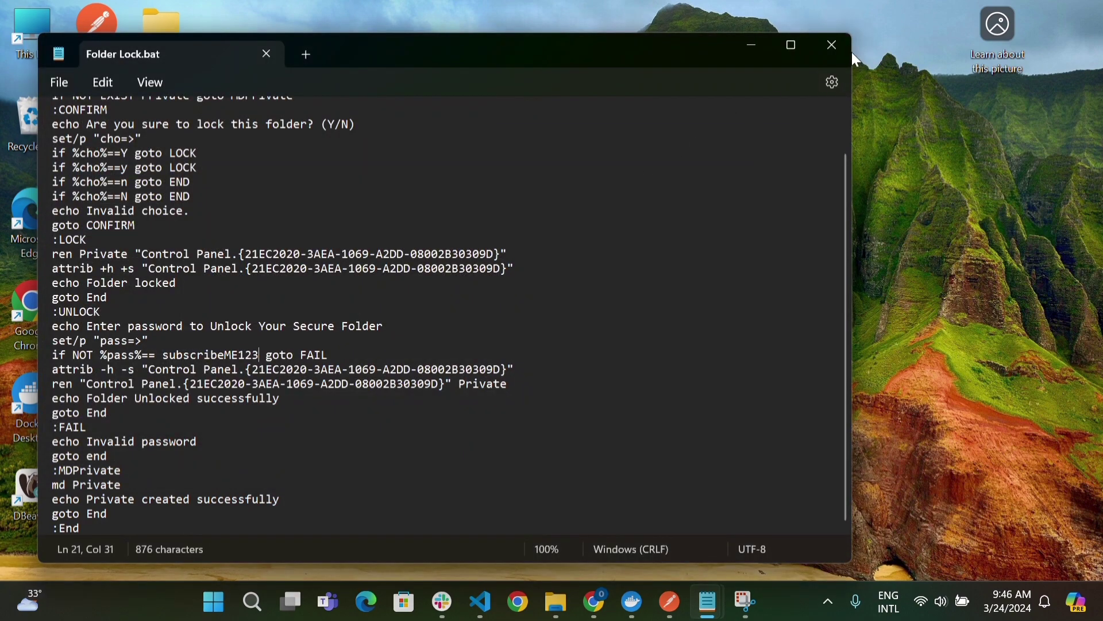
# Step: Close Notepad and select the leftover New Text Document.txt on the desktop
pyautogui.click(834, 47)
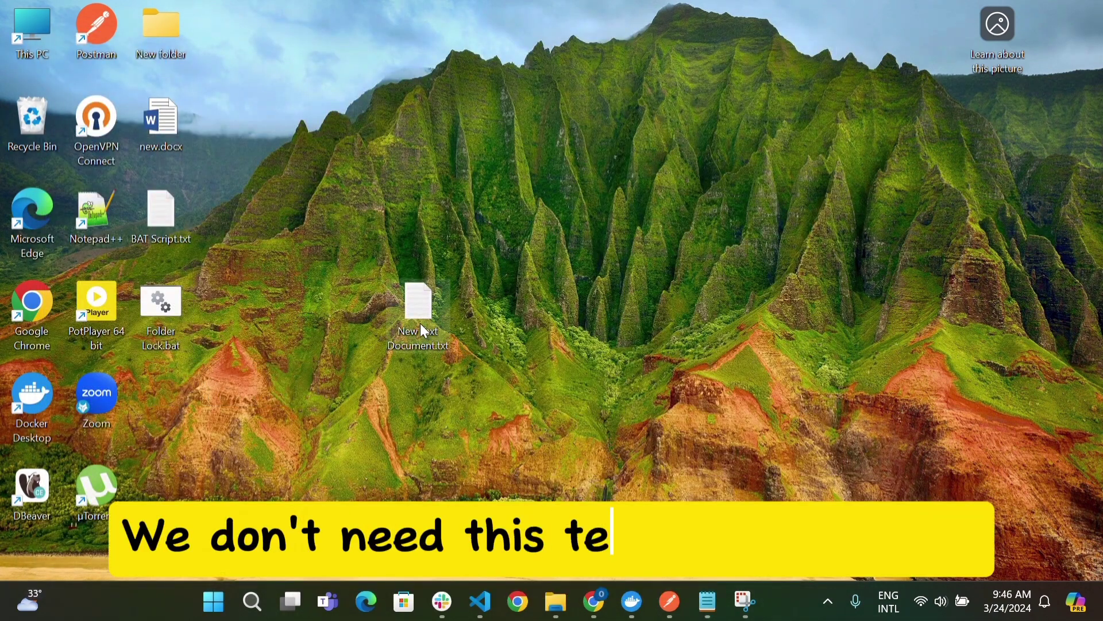
pyautogui.click(422, 323)
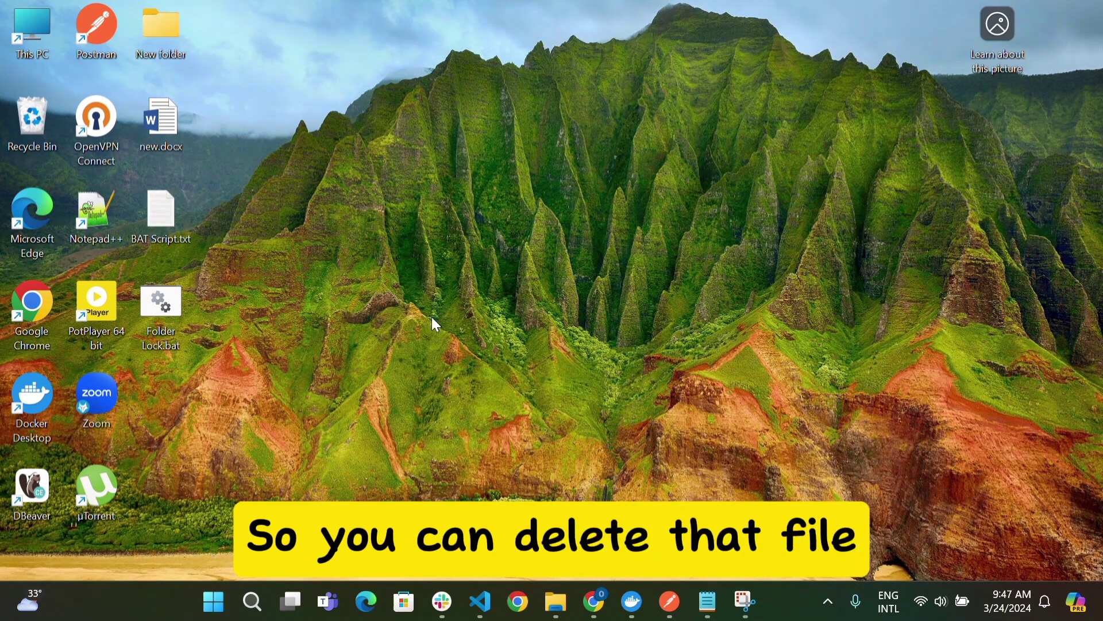
# Step: Run Folder Lock.bat to create Private, then move New folder, new.docx and BAT Script.txt into it
pyautogui.doubleClick(155, 323)
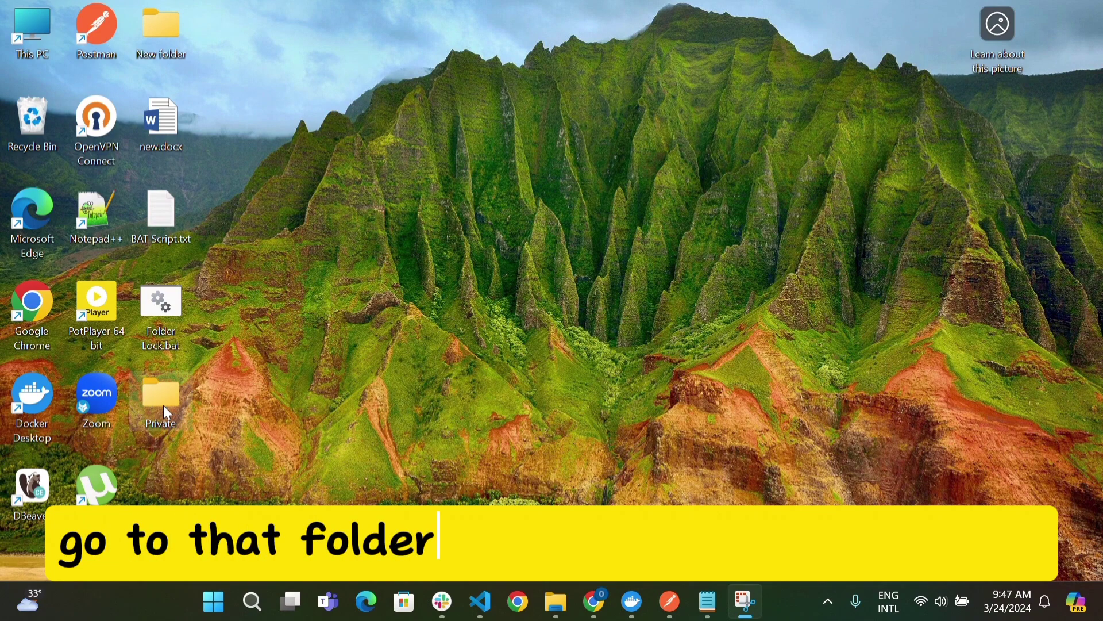
pyautogui.doubleClick(163, 406)
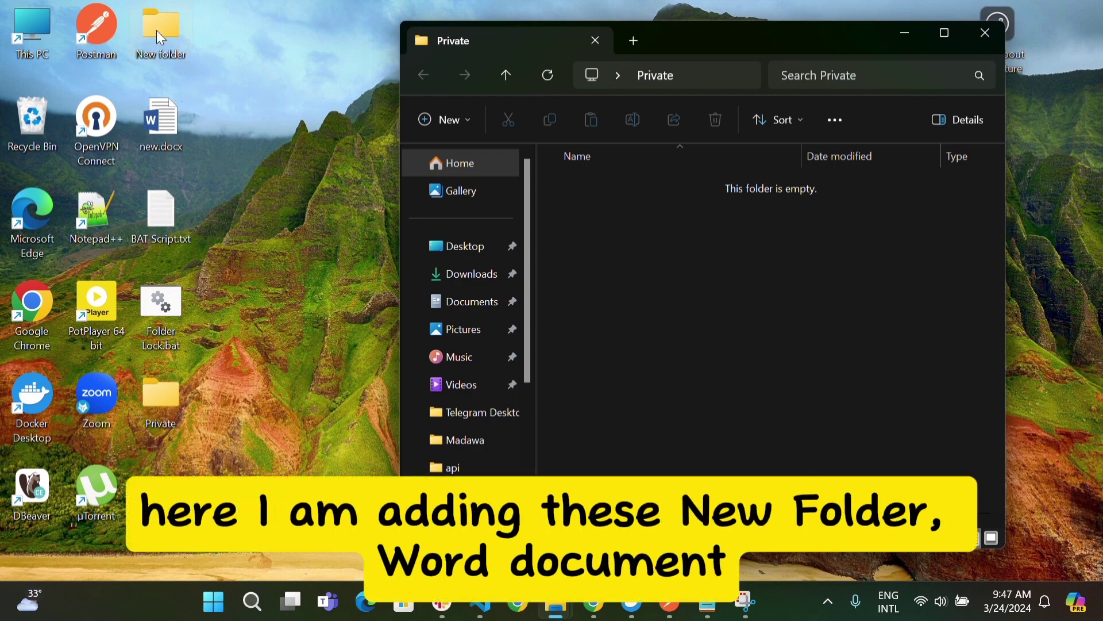
pyautogui.moveTo(156, 29); pyautogui.dragTo(611, 232)
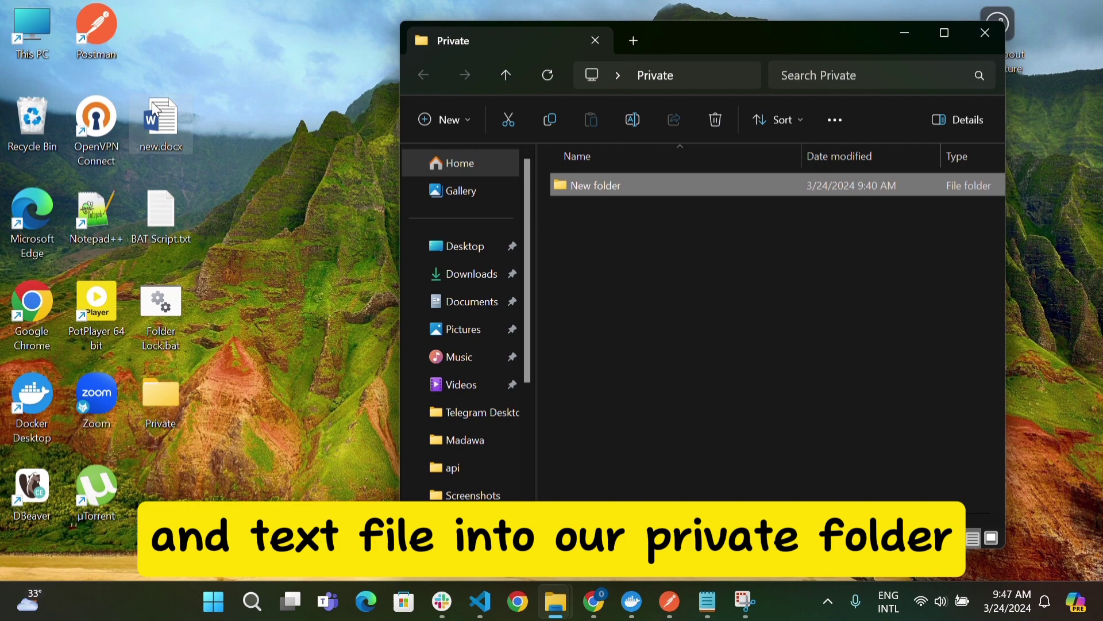
pyautogui.moveTo(151, 116); pyautogui.dragTo(567, 239)
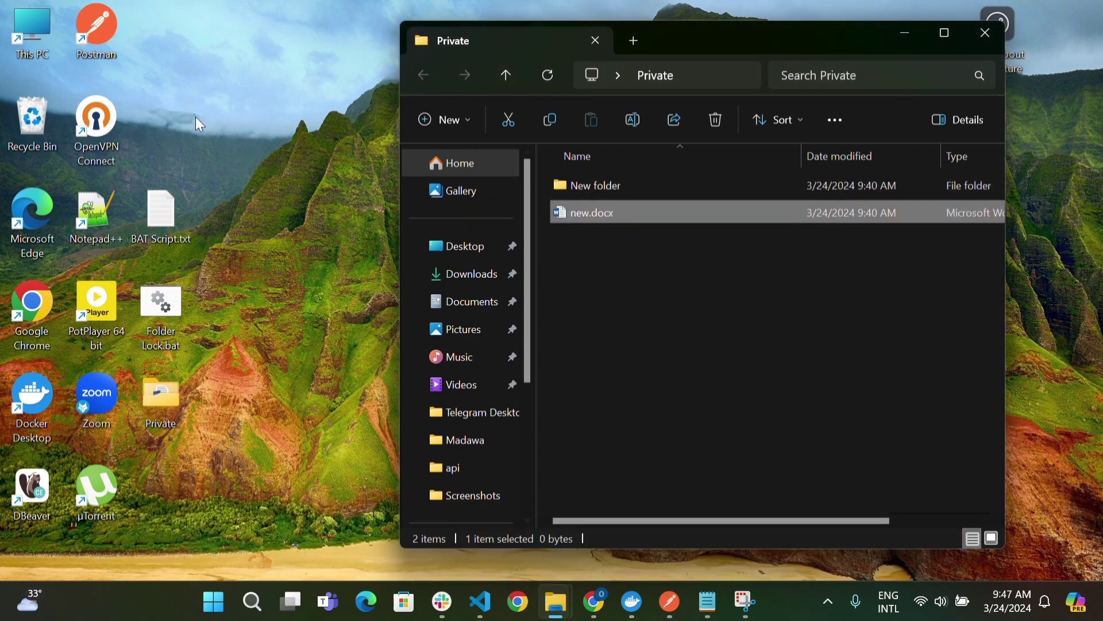
pyautogui.moveTo(155, 215); pyautogui.dragTo(656, 296)
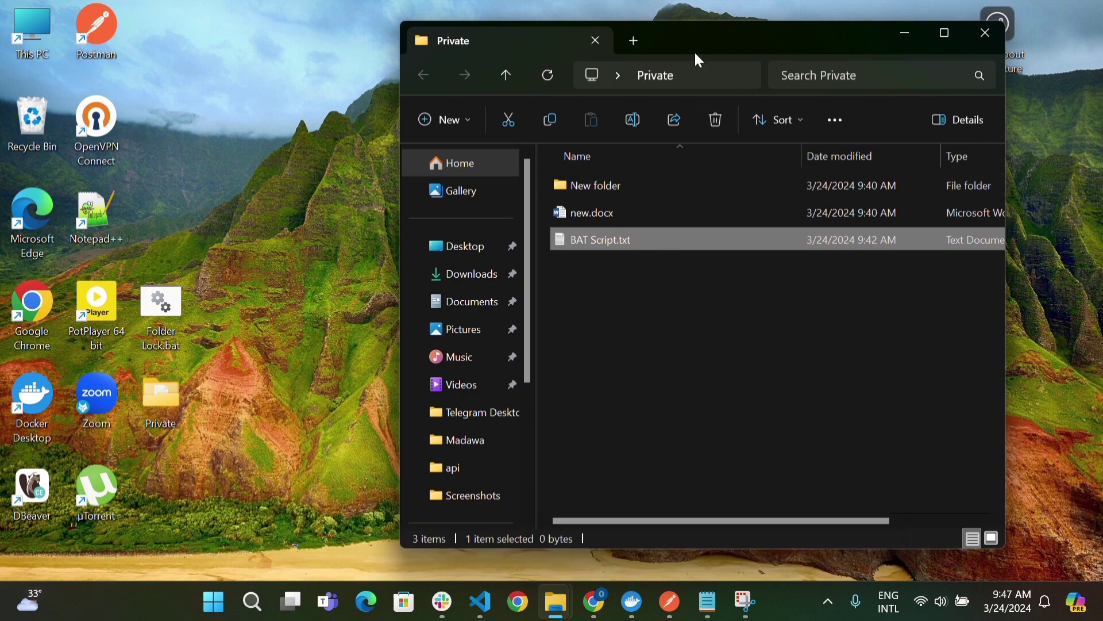
# Step: Close the Private folder window and move the lock prompt up and left
pyautogui.click(983, 32)
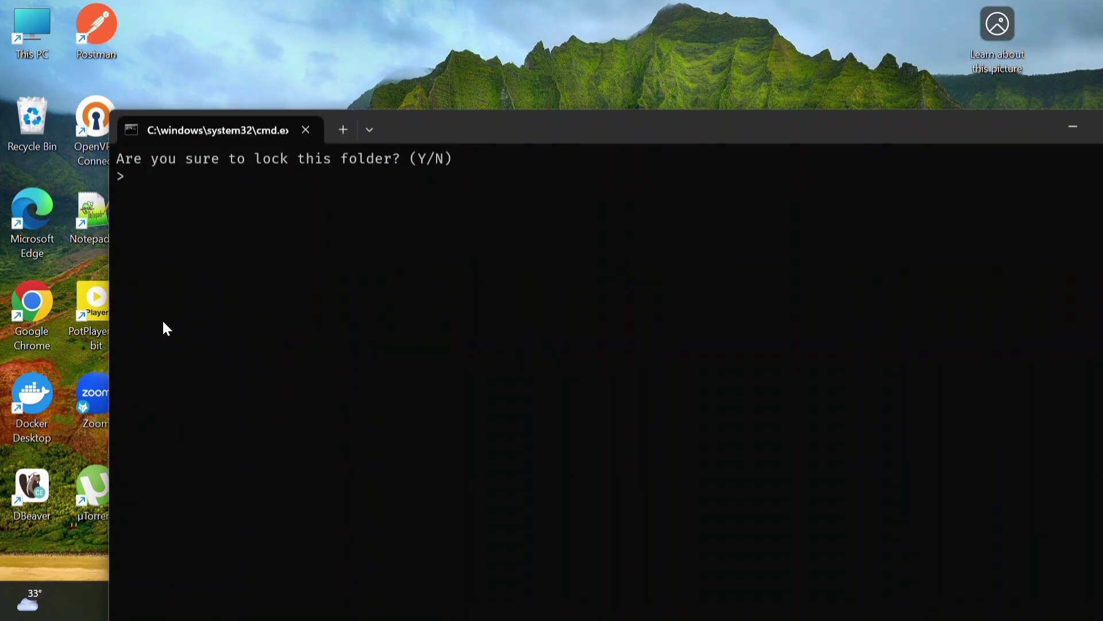
pyautogui.moveTo(606, 106); pyautogui.dragTo(561, 49)
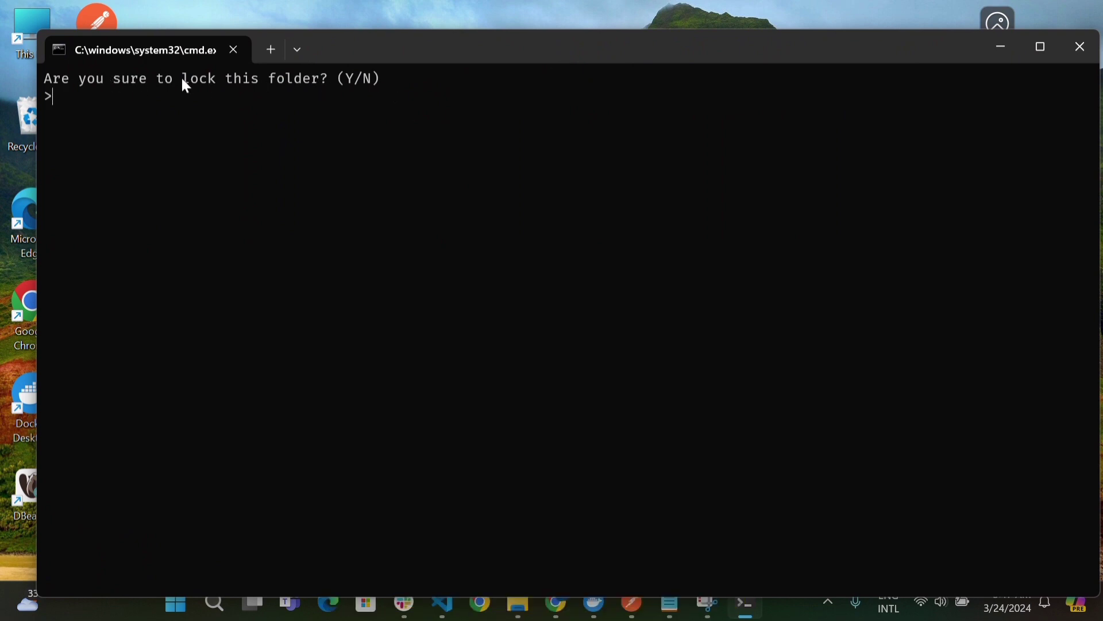
pyautogui.write('y')
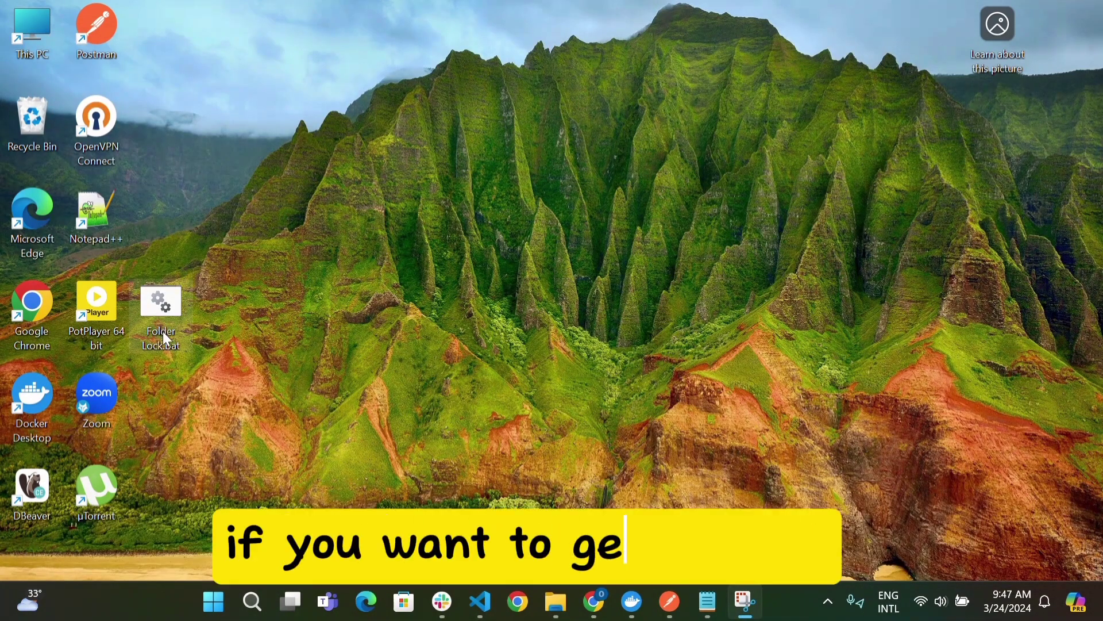
# Step: Run Folder Lock.bat again and submit the password at the unlock prompt
pyautogui.doubleClick(163, 332)
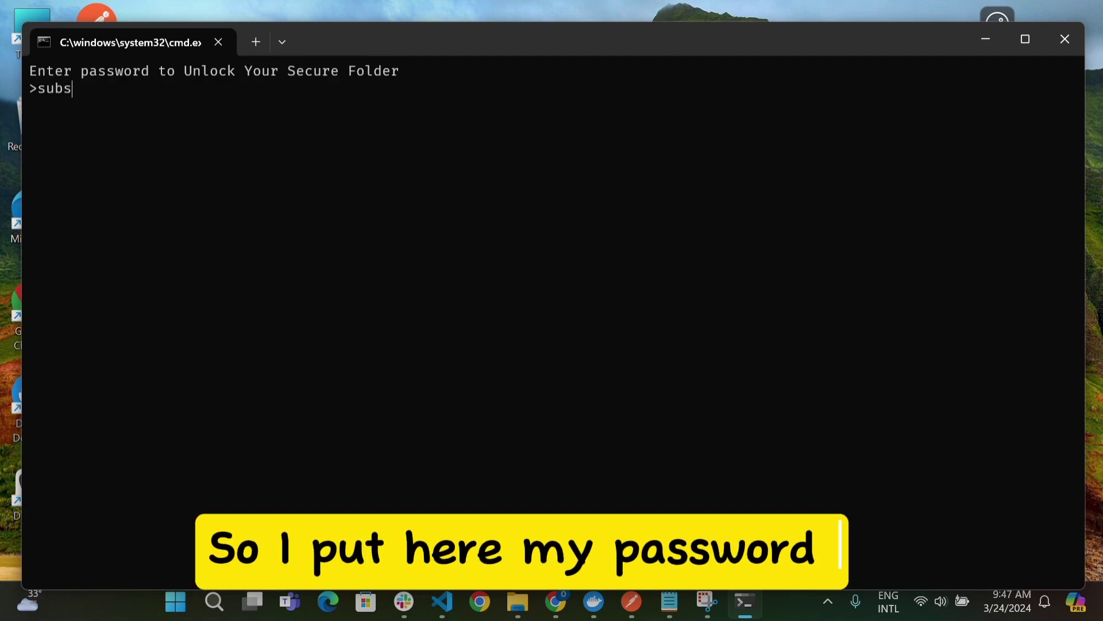
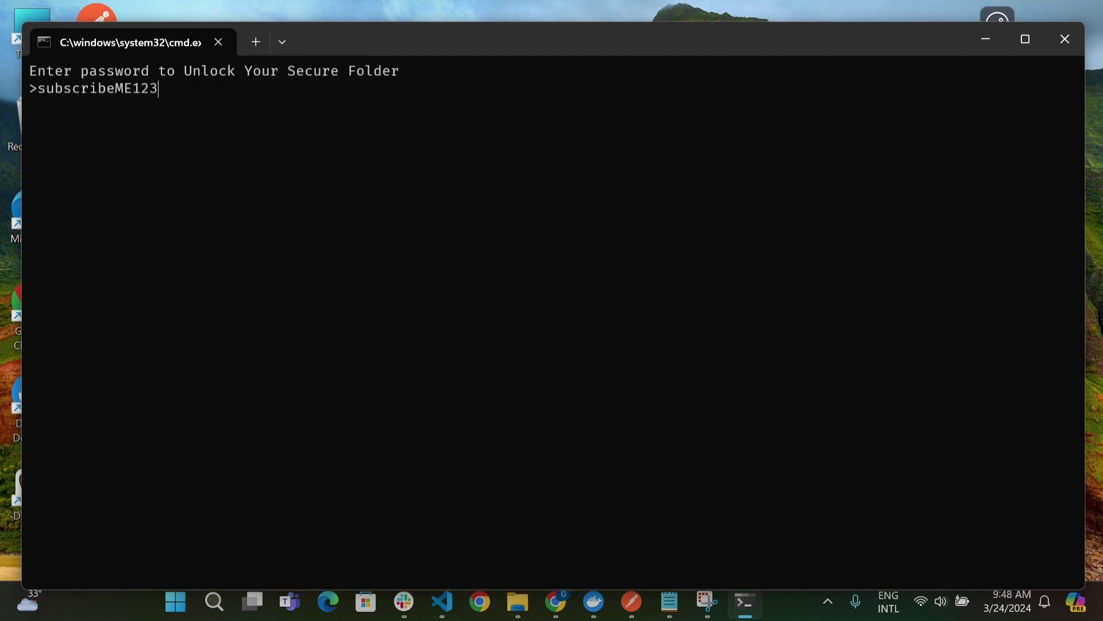
pyautogui.press('Return')
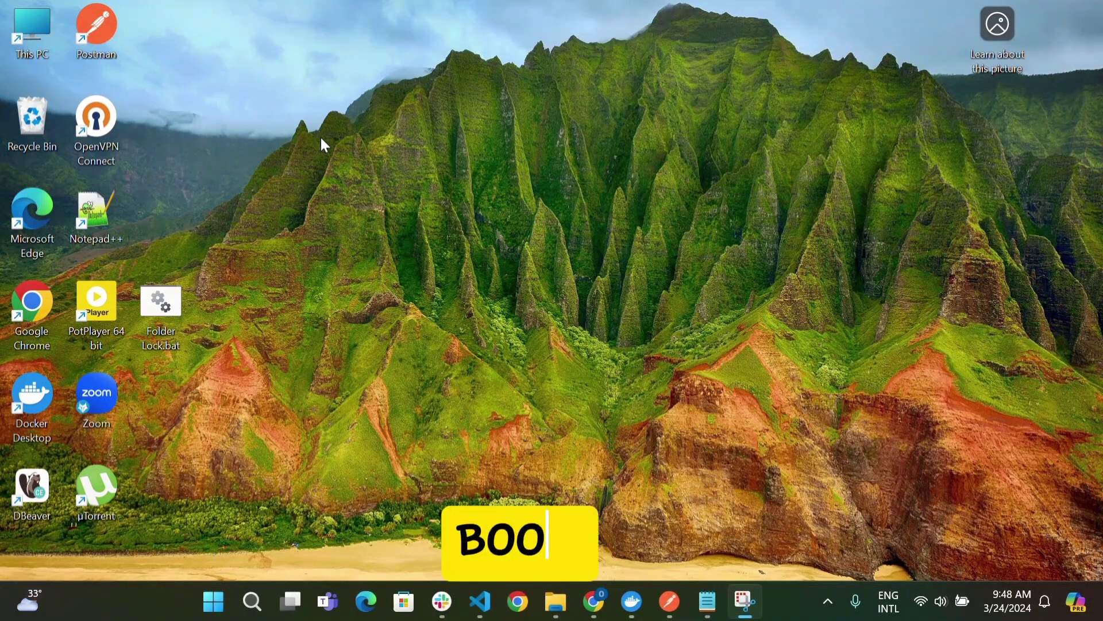
pyautogui.doubleClick(166, 29)
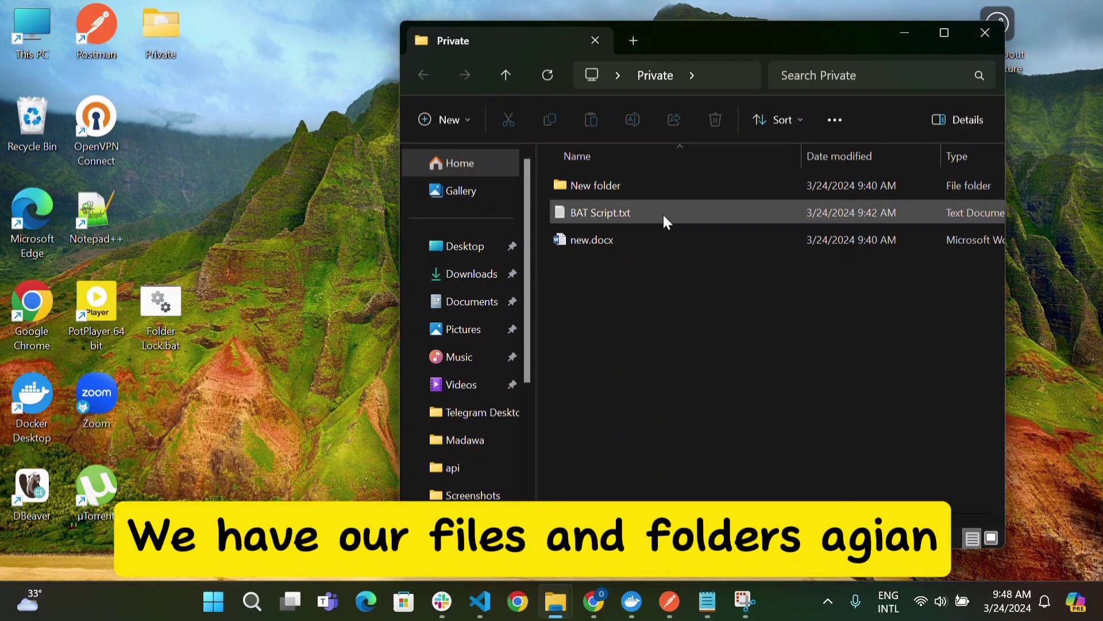
pyautogui.click(984, 33)
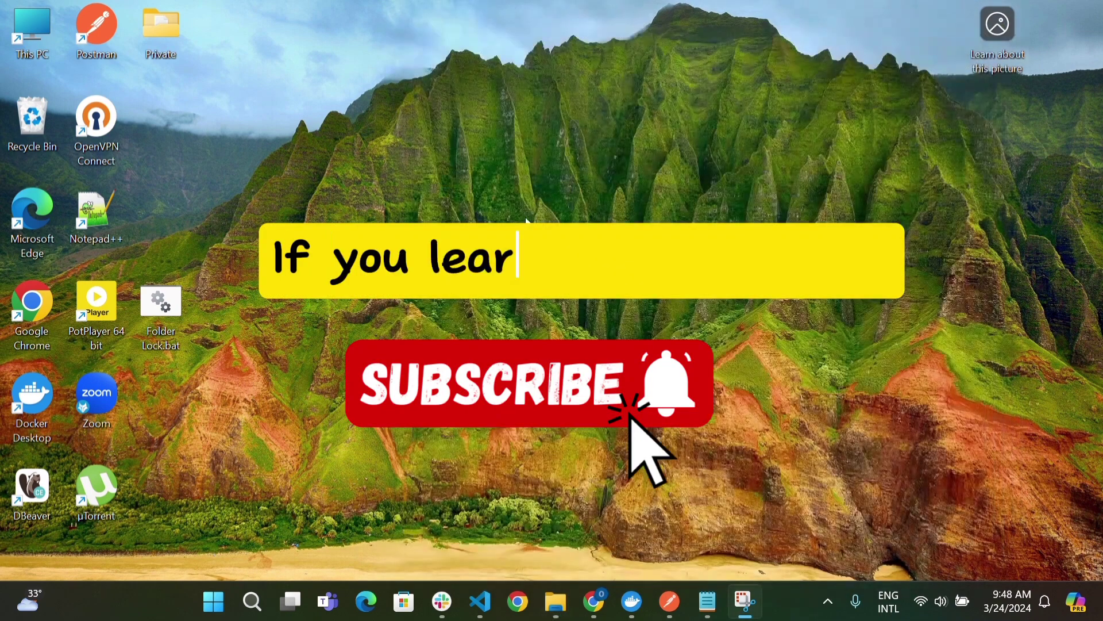